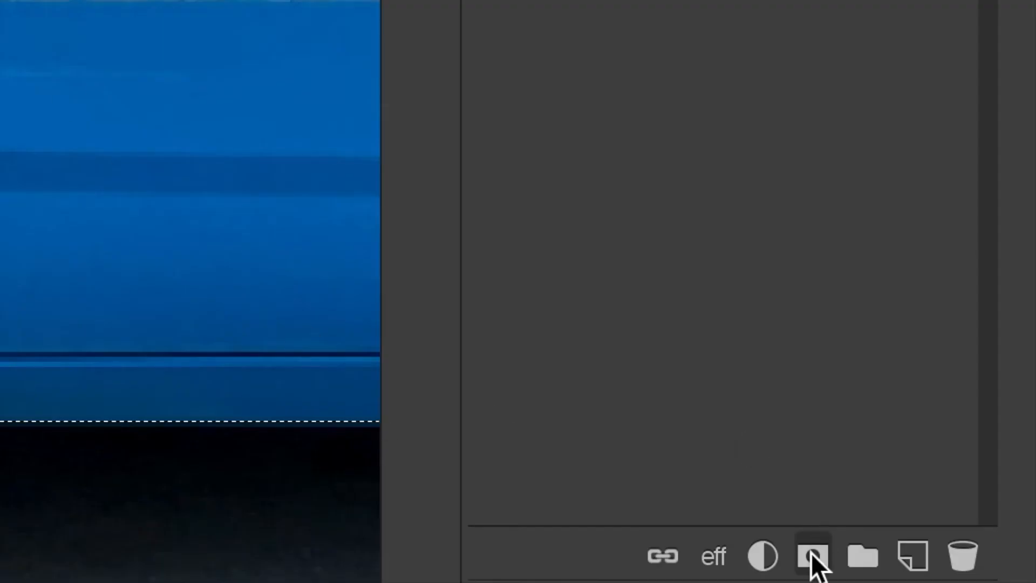
Add a raster mask to the car layer from the current selection, hiding everything around the blue car
{"action": "left_click", "coordinate": [813, 556]}
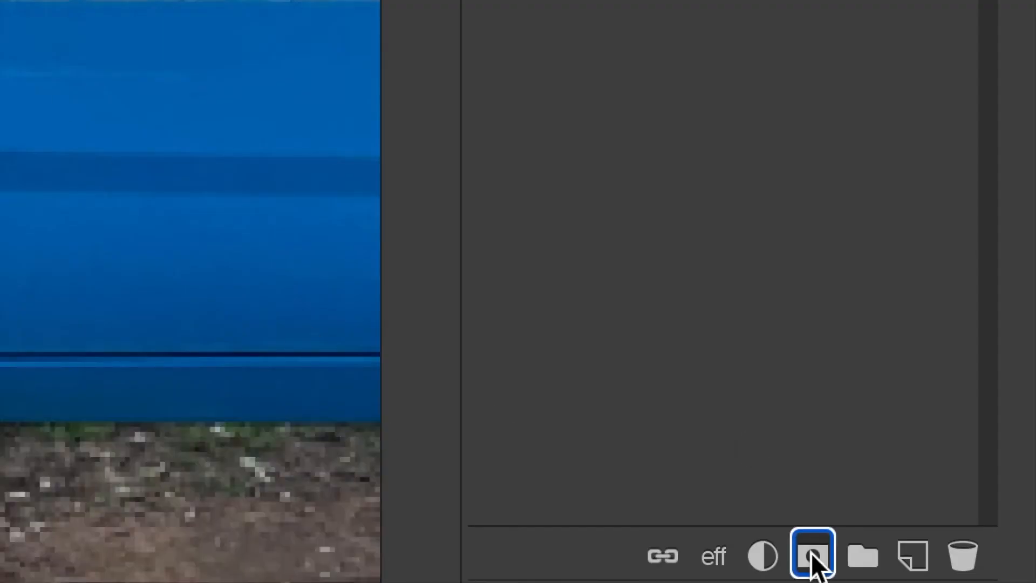
{"action": "key", "text": "ctrl+0"}
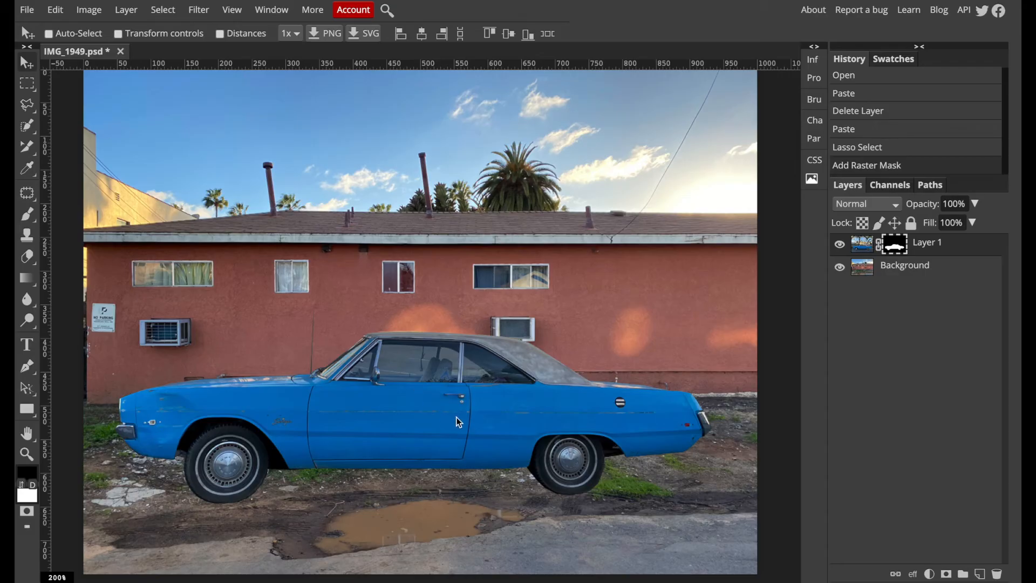
Scale the masked car down proportionally and position it on the dirt in front of the building, behind the puddle
{"action": "mouse_move", "coordinate": [458, 421]}
{"action": "left_mouse_down"}
{"action": "mouse_move", "coordinate": [523, 468]}
{"action": "mouse_move", "coordinate": [441, 485]}
{"action": "mouse_move", "coordinate": [497, 482]}
{"action": "mouse_move", "coordinate": [500, 471]}
{"action": "mouse_move", "coordinate": [478, 456]}
{"action": "mouse_move", "coordinate": [464, 482]}
{"action": "mouse_move", "coordinate": [464, 401]}
{"action": "mouse_move", "coordinate": [460, 424]}
{"action": "mouse_move", "coordinate": [465, 415]}
{"action": "left_mouse_up"}
{"action": "key", "text": "ctrl"}
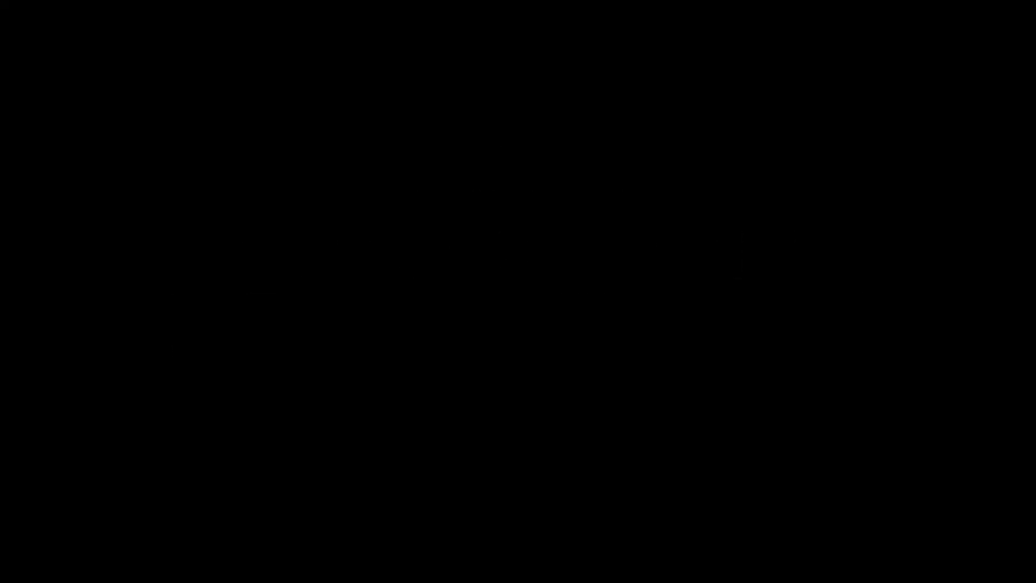
{"action": "key", "text": "ctrl+alt+t"}
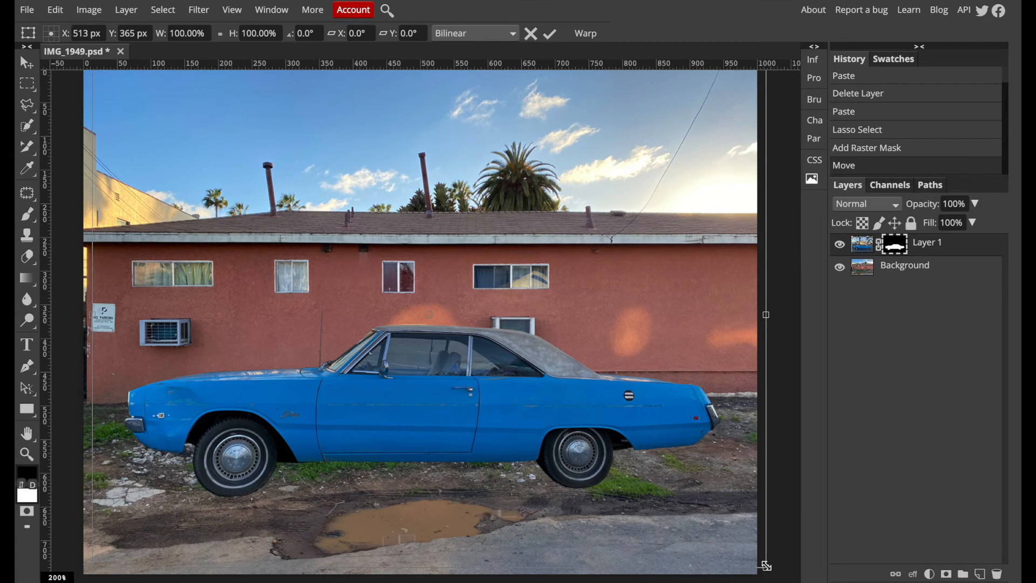
{"action": "left_click_drag", "start_coordinate": [767, 565], "coordinate": [620, 468]}
{"action": "left_click_drag", "start_coordinate": [377, 350], "coordinate": [499, 445]}
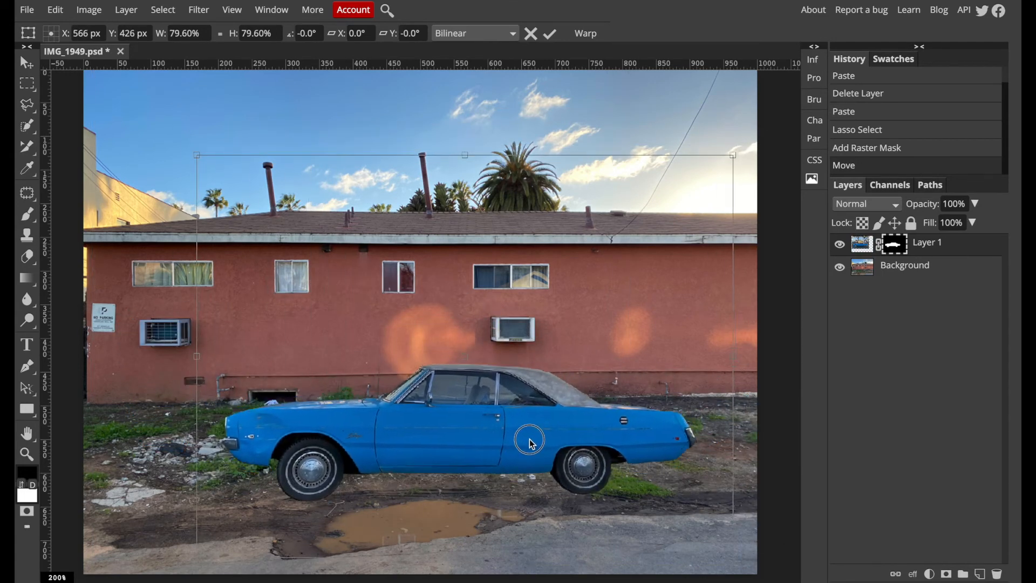
{"action": "left_click_drag", "start_coordinate": [197, 160], "coordinate": [220, 166]}
{"action": "key", "text": "Return"}
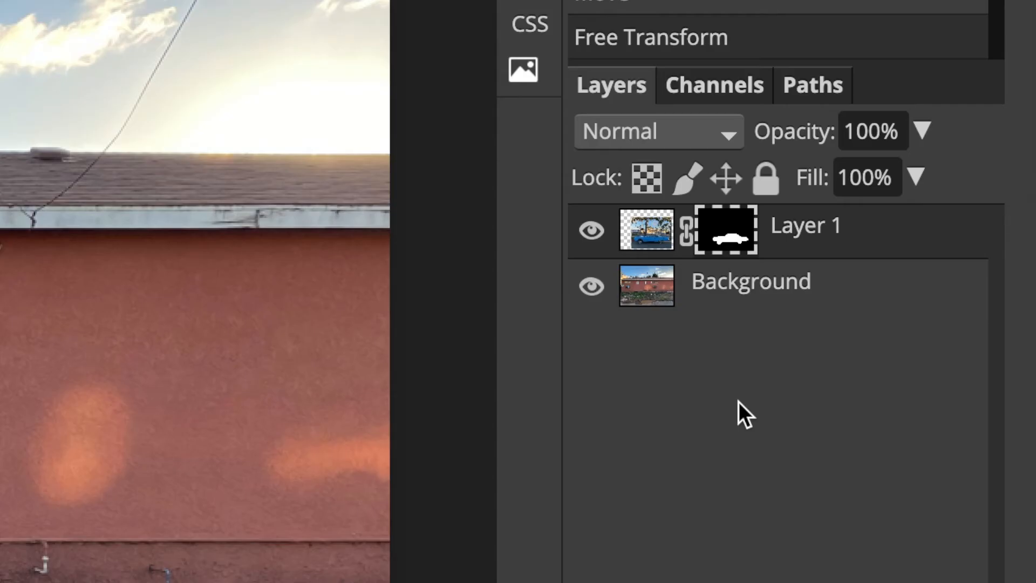
Duplicate the masked car layer and set the brush to size 150 with 25% flow
{"action": "key", "text": "super+j"}
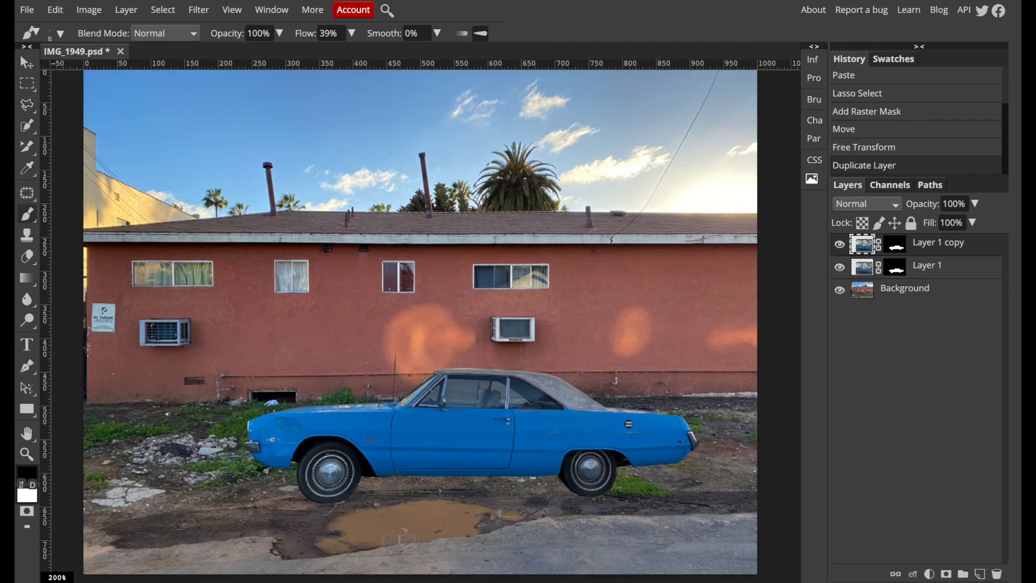
{"action": "scroll", "coordinate": [421, 323], "scroll_direction": "up", "scroll_amount": 3}
{"action": "scroll", "coordinate": [426, 302], "scroll_direction": "up", "scroll_amount": 1}
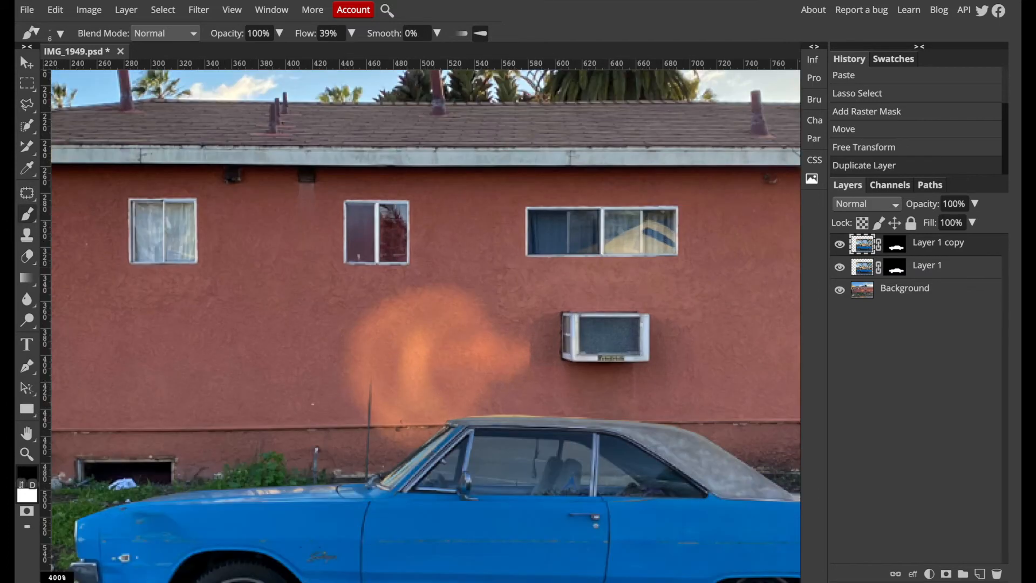
{"action": "left_click_drag", "start_coordinate": [455, 398], "coordinate": [484, 195]}
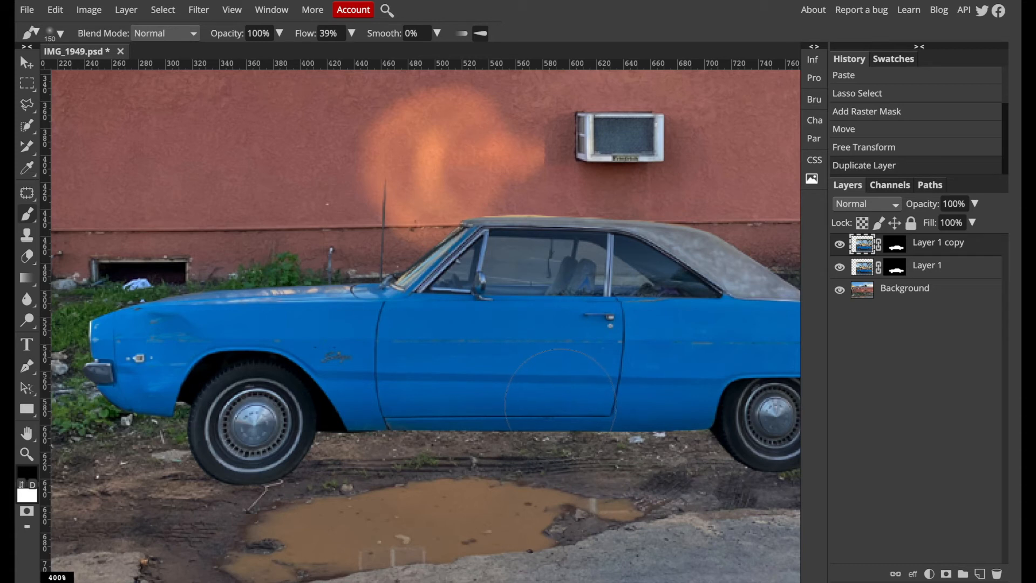
{"action": "left_click", "coordinate": [351, 33]}
{"action": "left_click_drag", "start_coordinate": [323, 54], "coordinate": [315, 61]}
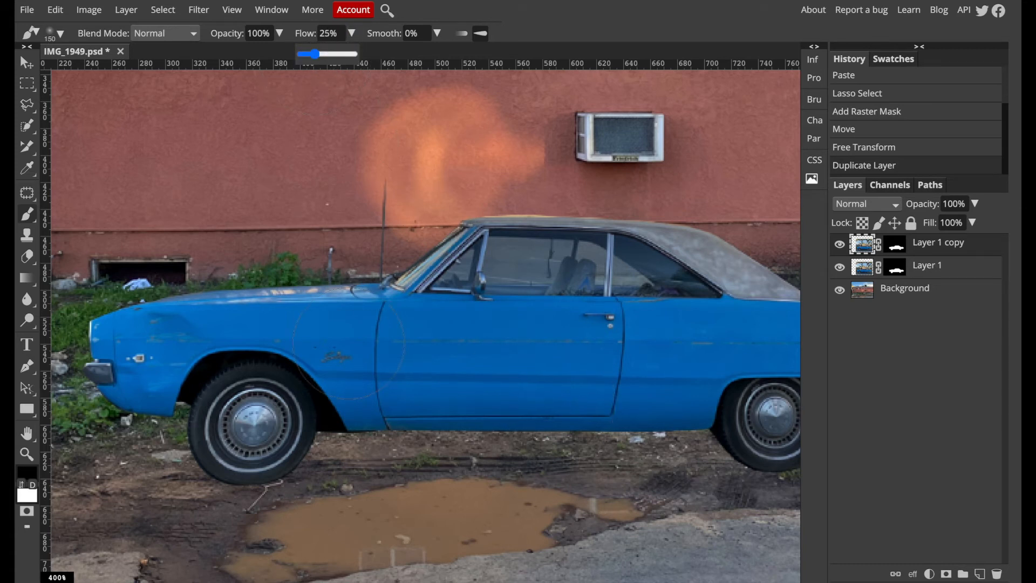
Paint white on the duplicate layer's mask to reveal the original shadow beneath the car's front and middle
{"action": "left_click_drag", "start_coordinate": [368, 407], "coordinate": [397, 421]}
{"action": "key", "text": "ctrl+z"}
{"action": "left_click", "coordinate": [900, 253]}
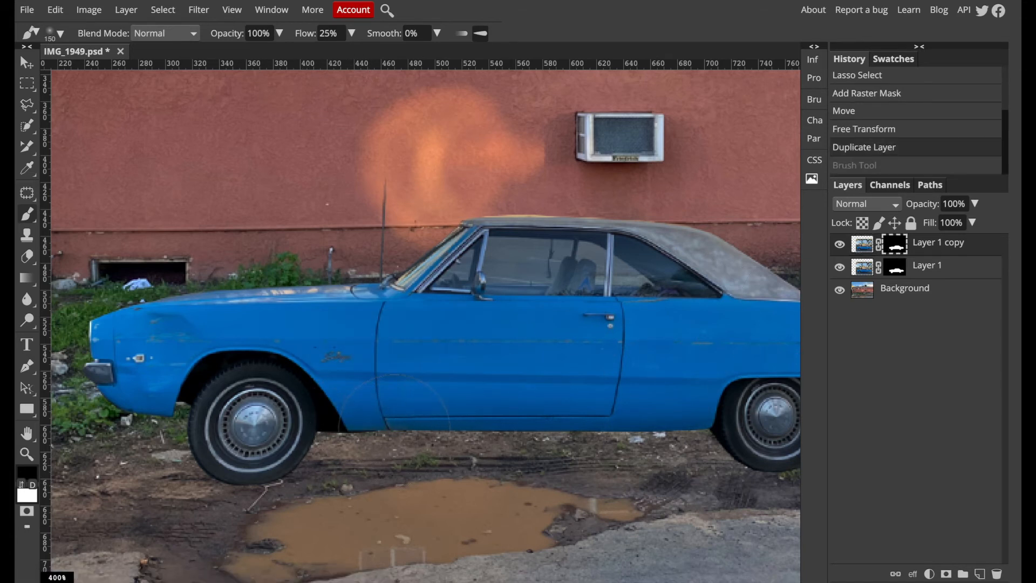
{"action": "key", "text": "x"}
{"action": "key", "text": "x"}
{"action": "key", "text": "x"}
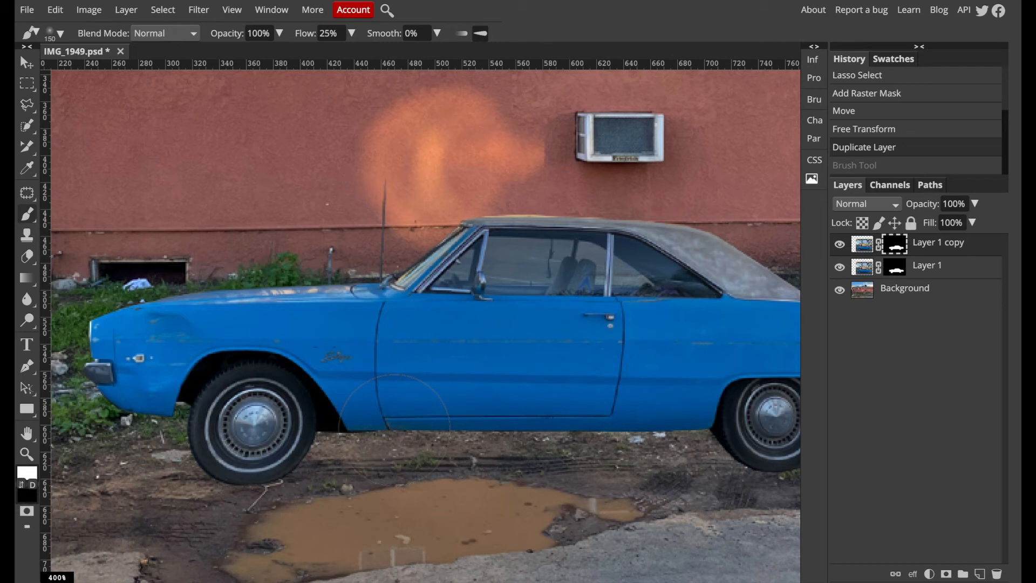
{"action": "mouse_move", "coordinate": [399, 420]}
{"action": "left_mouse_down"}
{"action": "mouse_move", "coordinate": [551, 420]}
{"action": "mouse_move", "coordinate": [648, 403]}
{"action": "mouse_move", "coordinate": [364, 395]}
{"action": "mouse_move", "coordinate": [310, 419]}
{"action": "mouse_move", "coordinate": [696, 397]}
{"action": "mouse_move", "coordinate": [751, 419]}
{"action": "mouse_move", "coordinate": [680, 386]}
{"action": "mouse_move", "coordinate": [375, 393]}
{"action": "mouse_move", "coordinate": [232, 371]}
{"action": "mouse_move", "coordinate": [187, 382]}
{"action": "mouse_move", "coordinate": [199, 401]}
{"action": "mouse_move", "coordinate": [230, 379]}
{"action": "mouse_move", "coordinate": [294, 378]}
{"action": "left_mouse_up"}
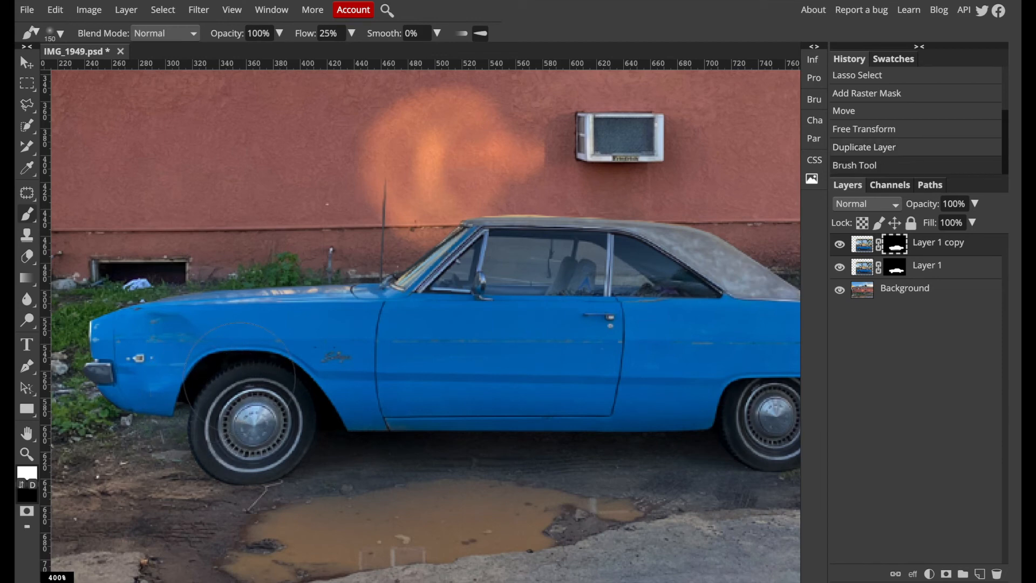
Paint white beneath the car's rear on the duplicate's mask, and clean up the excess around the rear bumper with black
{"action": "left_click_drag", "start_coordinate": [585, 430], "coordinate": [369, 413]}
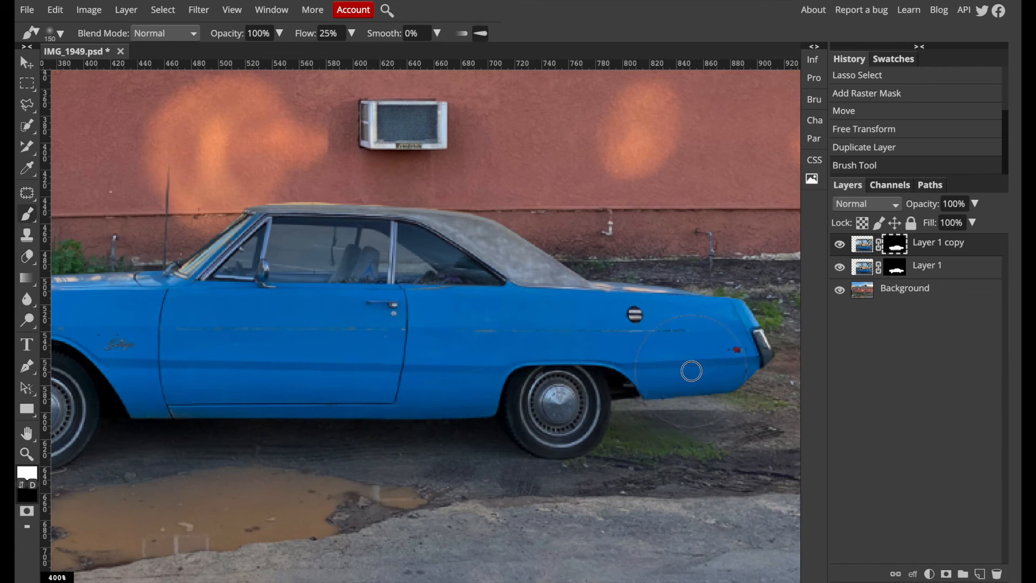
{"action": "left_click_drag", "start_coordinate": [691, 371], "coordinate": [697, 369]}
{"action": "key", "text": "x"}
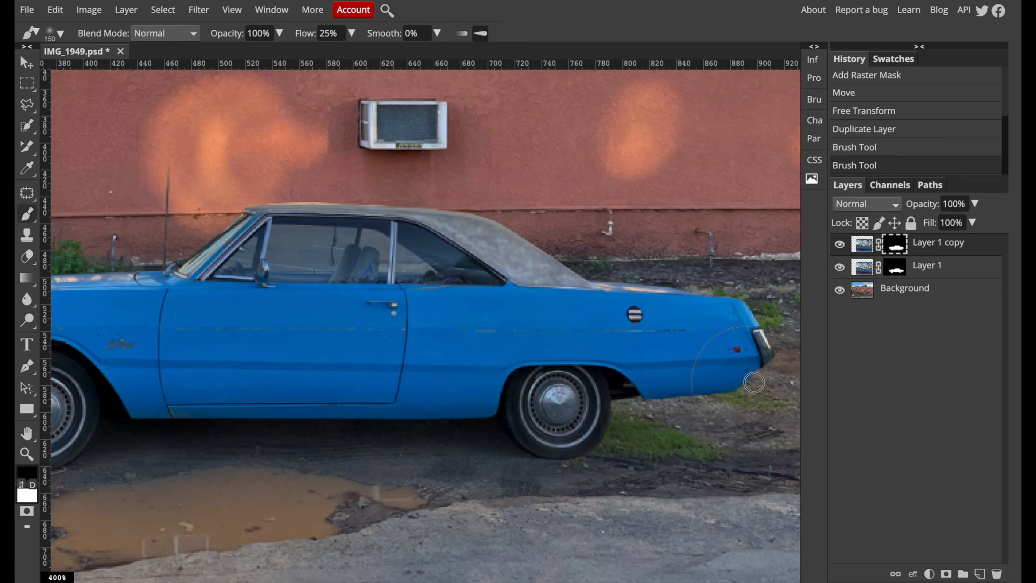
{"action": "left_click_drag", "start_coordinate": [705, 383], "coordinate": [739, 382]}
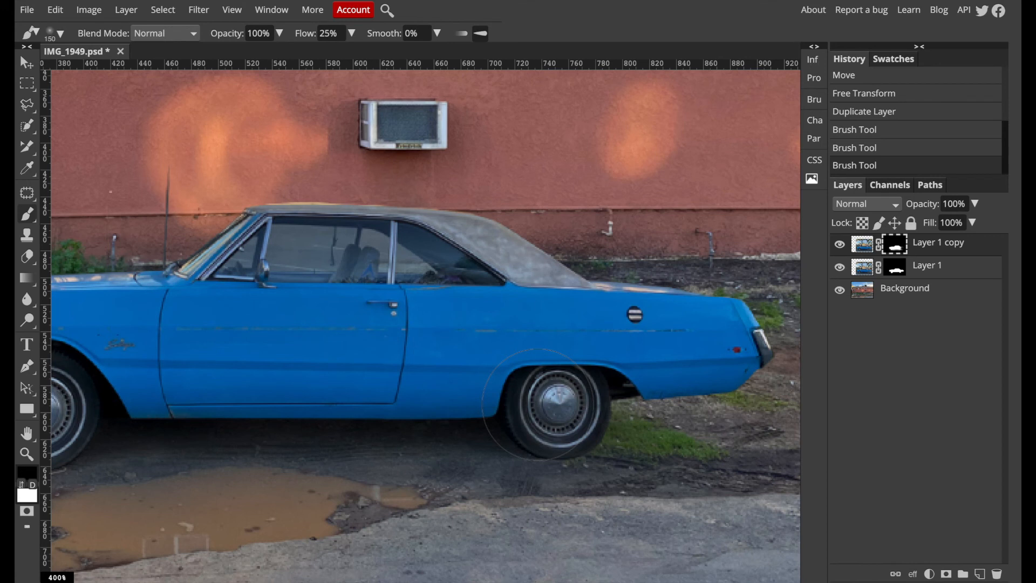
Paint more white on the duplicate's mask around the rear and front wheels to blend in their ground shadows
{"action": "key", "text": "x"}
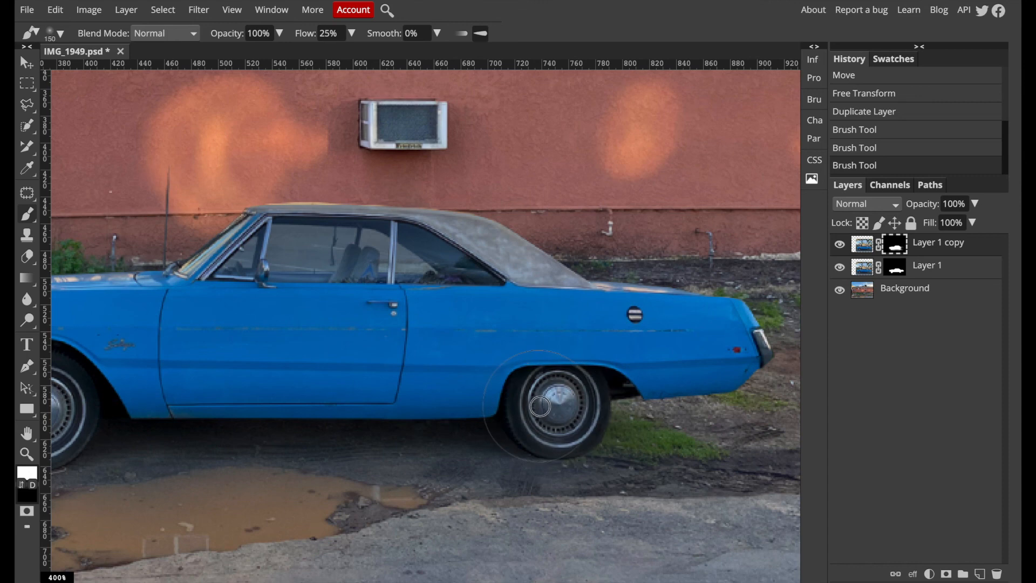
{"action": "left_click_drag", "start_coordinate": [544, 410], "coordinate": [562, 417]}
{"action": "key", "text": "space"}
{"action": "left_click_drag", "start_coordinate": [137, 383], "coordinate": [320, 336]}
{"action": "mouse_move", "coordinate": [232, 375]}
{"action": "left_mouse_down"}
{"action": "mouse_move", "coordinate": [198, 372]}
{"action": "mouse_move", "coordinate": [207, 363]}
{"action": "mouse_move", "coordinate": [184, 356]}
{"action": "mouse_move", "coordinate": [193, 352]}
{"action": "mouse_move", "coordinate": [135, 345]}
{"action": "left_mouse_up"}
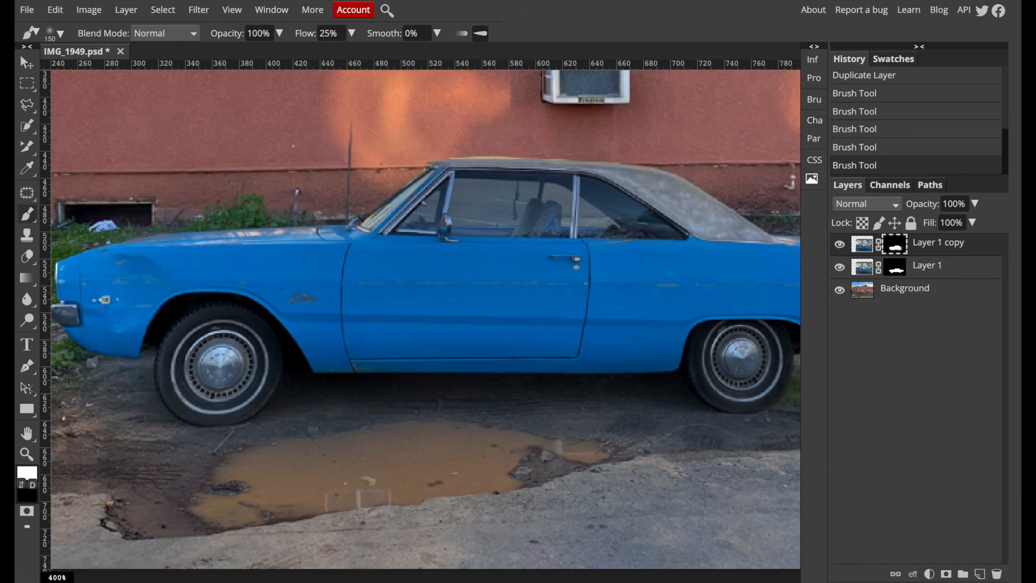
{"action": "key", "text": "ctrl+minus"}
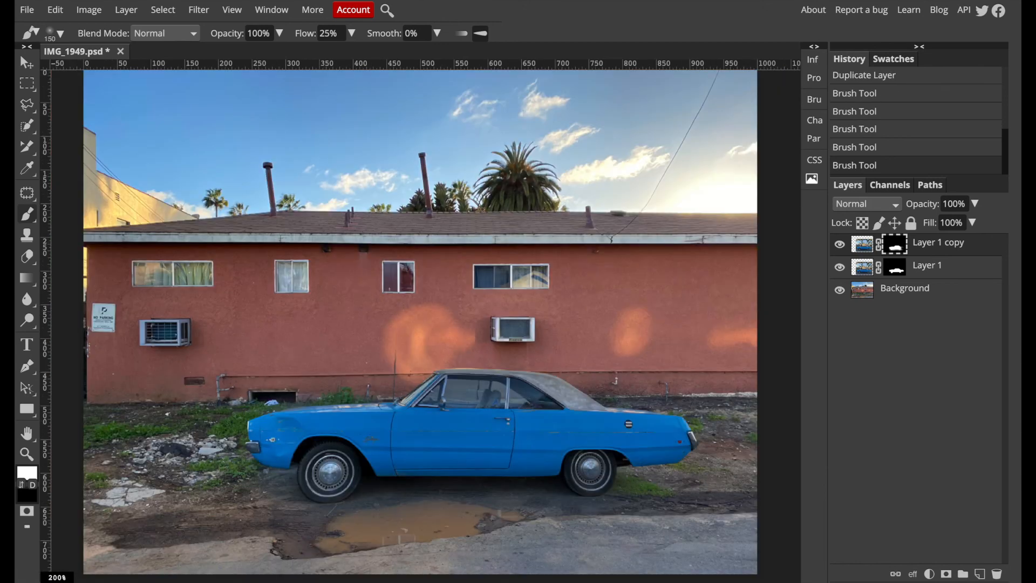
Toggle the duplicate layer's visibility to compare the composite with and without the shadow
{"action": "left_click", "coordinate": [839, 246]}
{"action": "left_click", "coordinate": [839, 246]}
{"action": "left_click", "coordinate": [840, 246]}
{"action": "left_click", "coordinate": [839, 246]}
Save the composite as a PSD file
{"action": "left_click", "coordinate": [28, 10]}
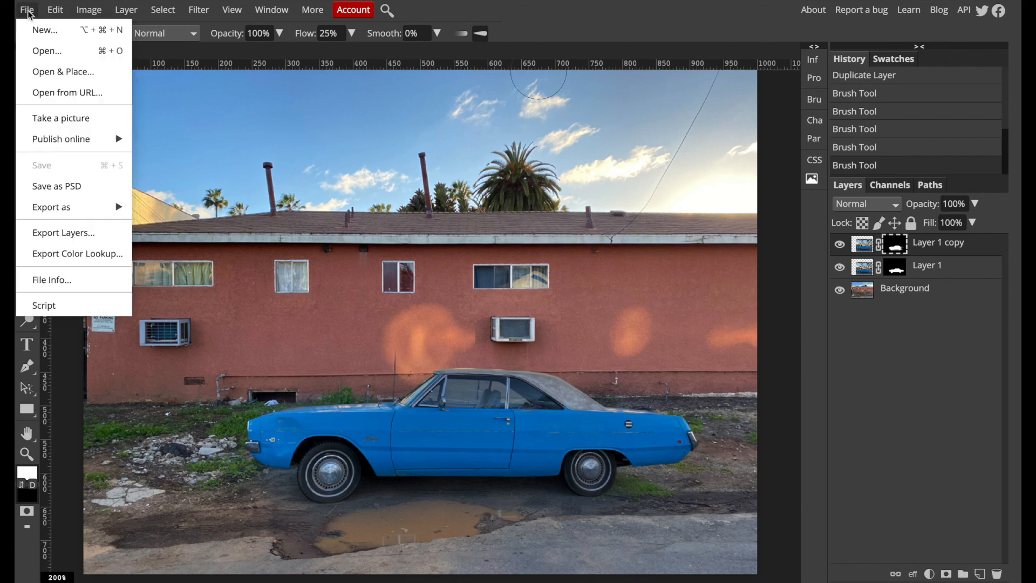
{"action": "left_click", "coordinate": [57, 186]}
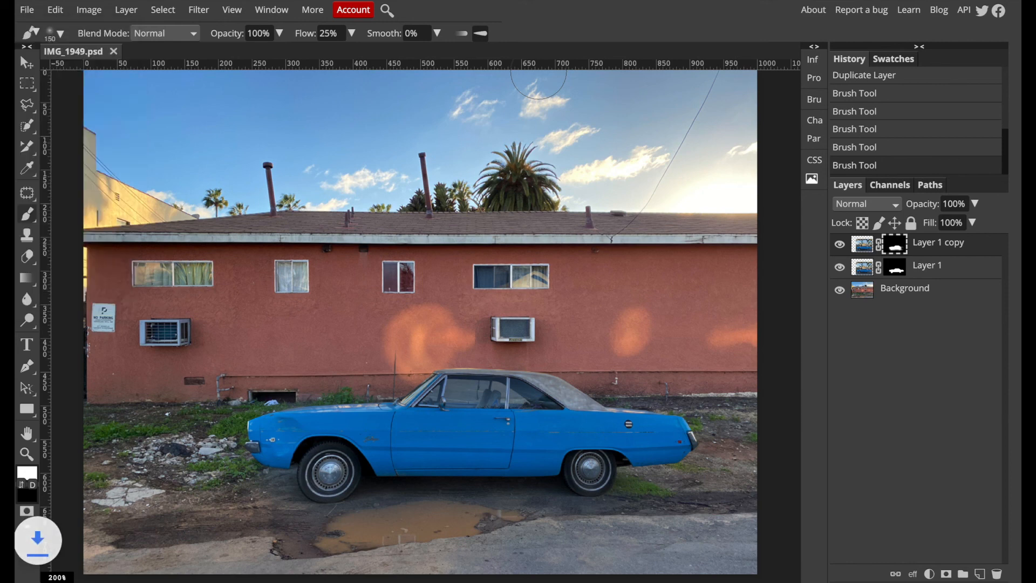